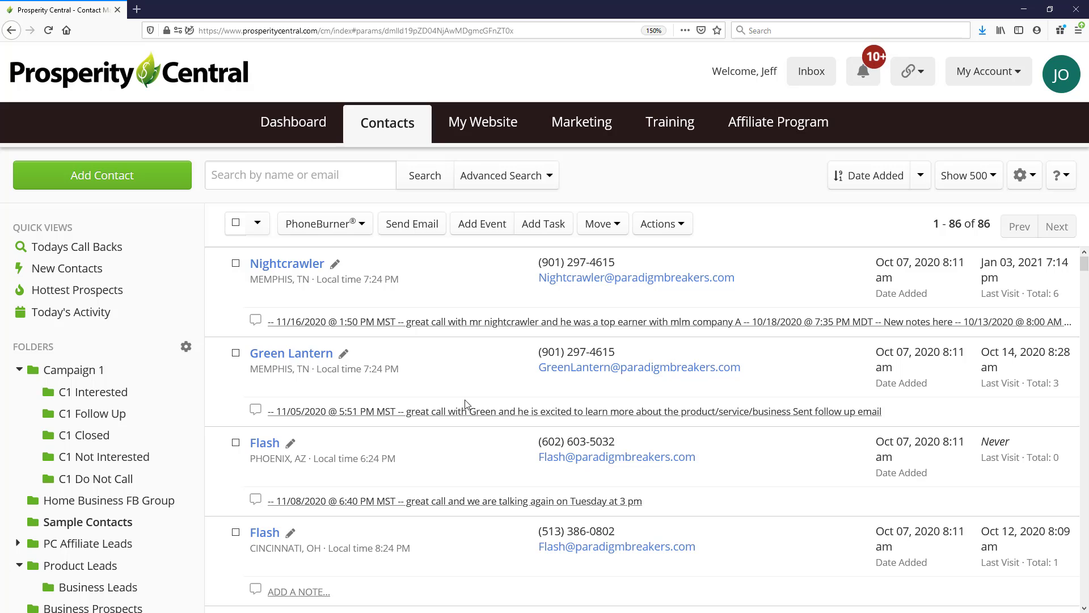
Step: Start an advanced contact search and limit the included folders to C1 Follow Up
{"action": "left_click", "coordinate": [522, 181]}
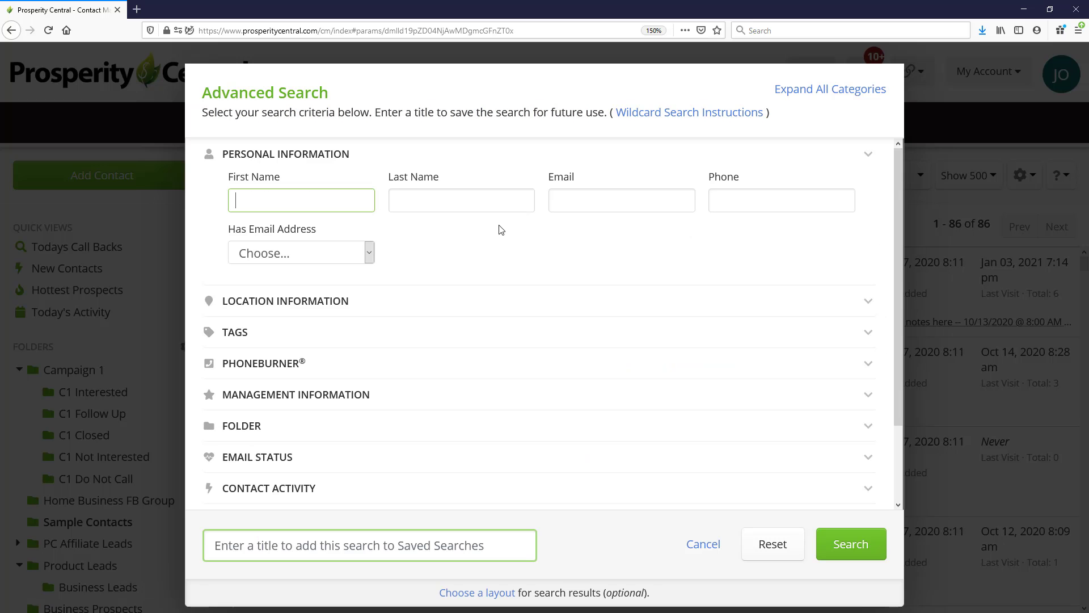
{"action": "left_click", "coordinate": [291, 170]}
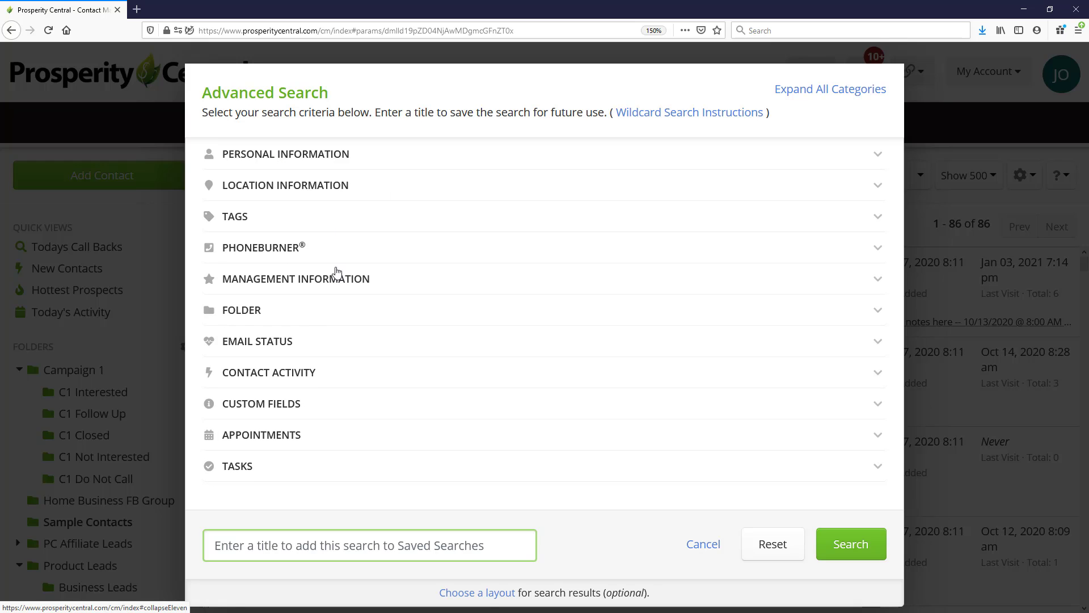
{"action": "left_click", "coordinate": [240, 313]}
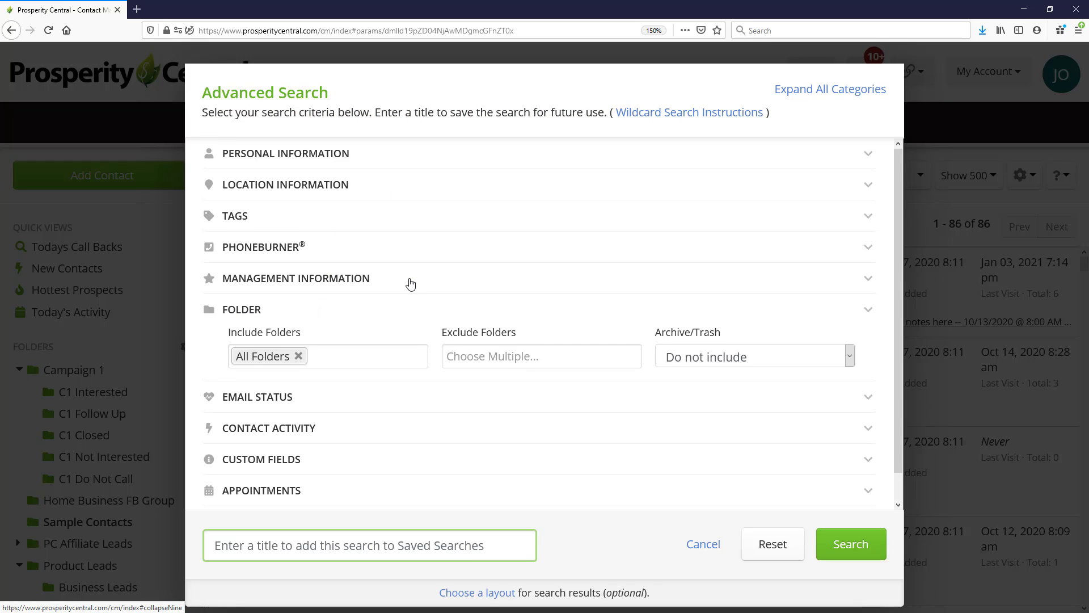
{"action": "scroll", "coordinate": [381, 331], "scroll_direction": "down", "scroll_amount": 1}
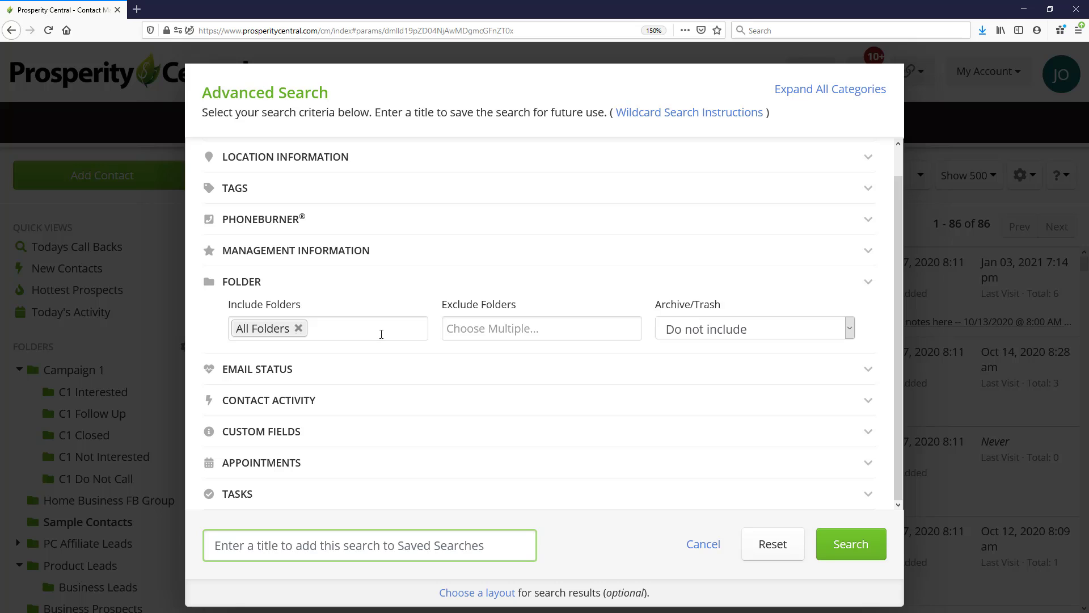
{"action": "left_click", "coordinate": [342, 327]}
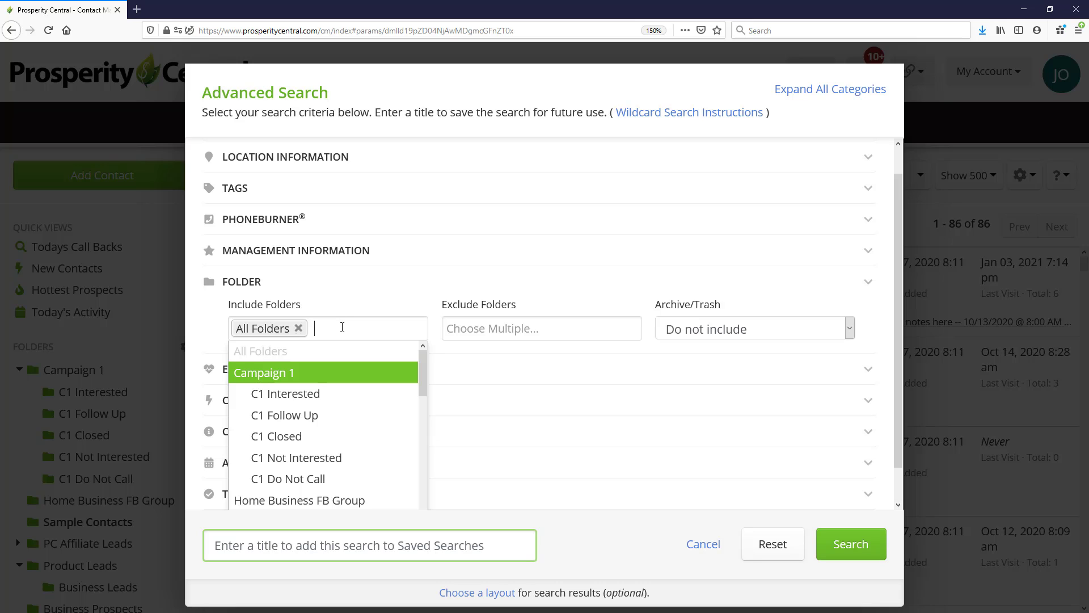
{"action": "left_click", "coordinate": [290, 418]}
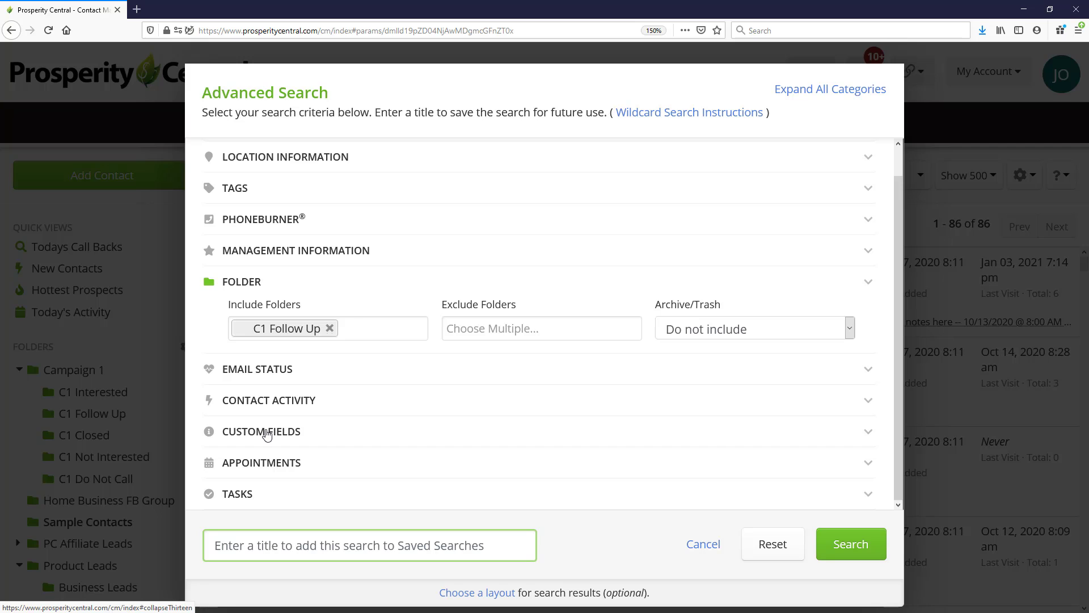
Step: Set the Follow Up Date custom field criterion to Today & Before
{"action": "left_click", "coordinate": [293, 431]}
{"action": "scroll", "coordinate": [376, 377], "scroll_direction": "down", "scroll_amount": 3}
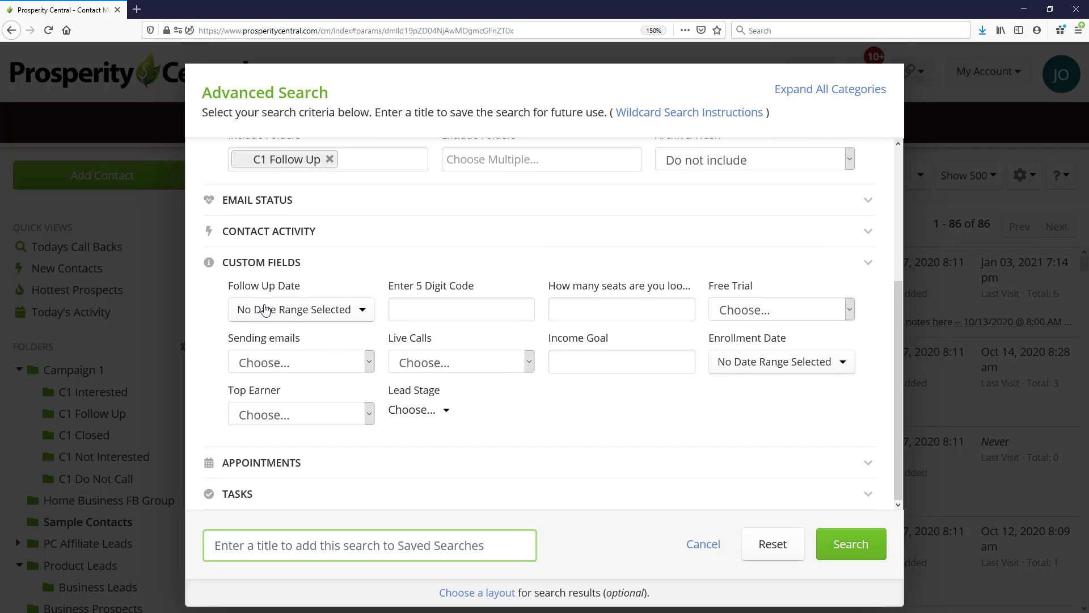
{"action": "left_click", "coordinate": [334, 316]}
{"action": "left_click", "coordinate": [448, 342]}
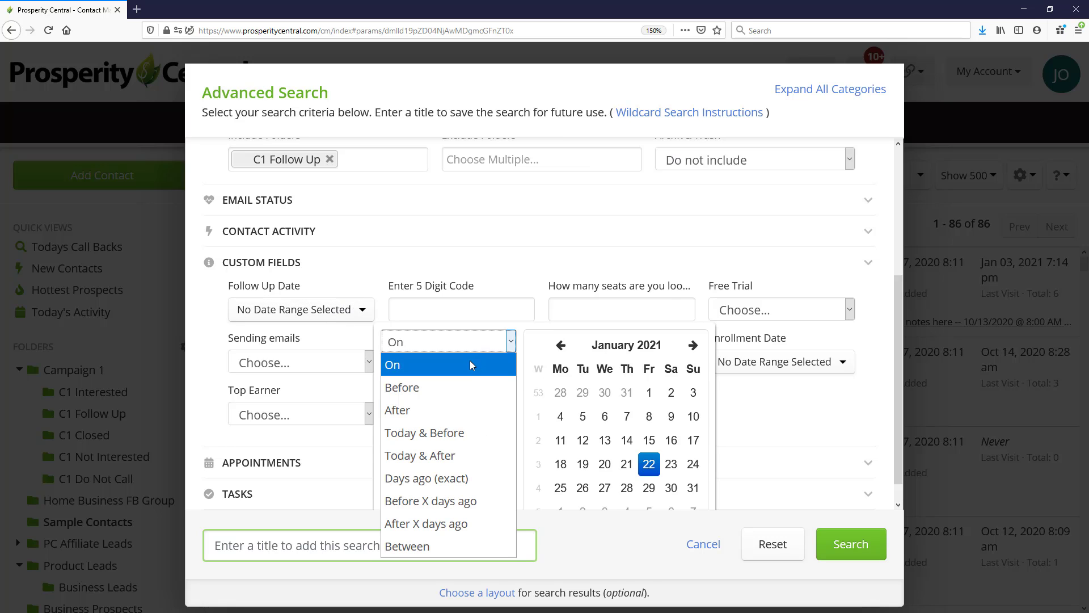
{"action": "left_click", "coordinate": [458, 437]}
{"action": "left_click", "coordinate": [501, 369]}
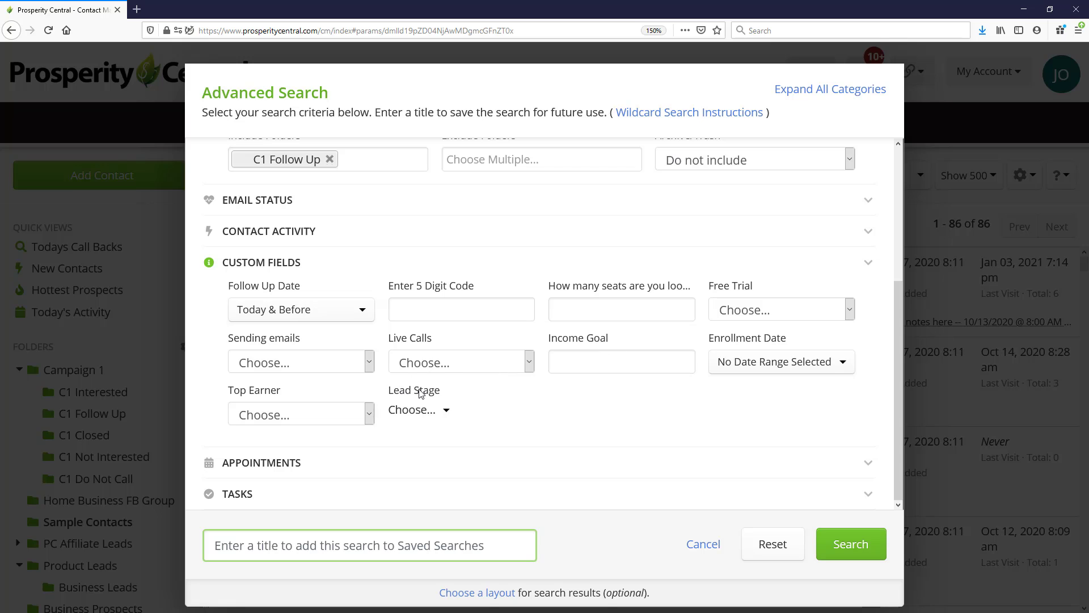
Step: Title the search "C1 Call Backs" and run it so it is added to the saved searches
{"action": "scroll", "coordinate": [420, 393], "scroll_direction": "up", "scroll_amount": 2}
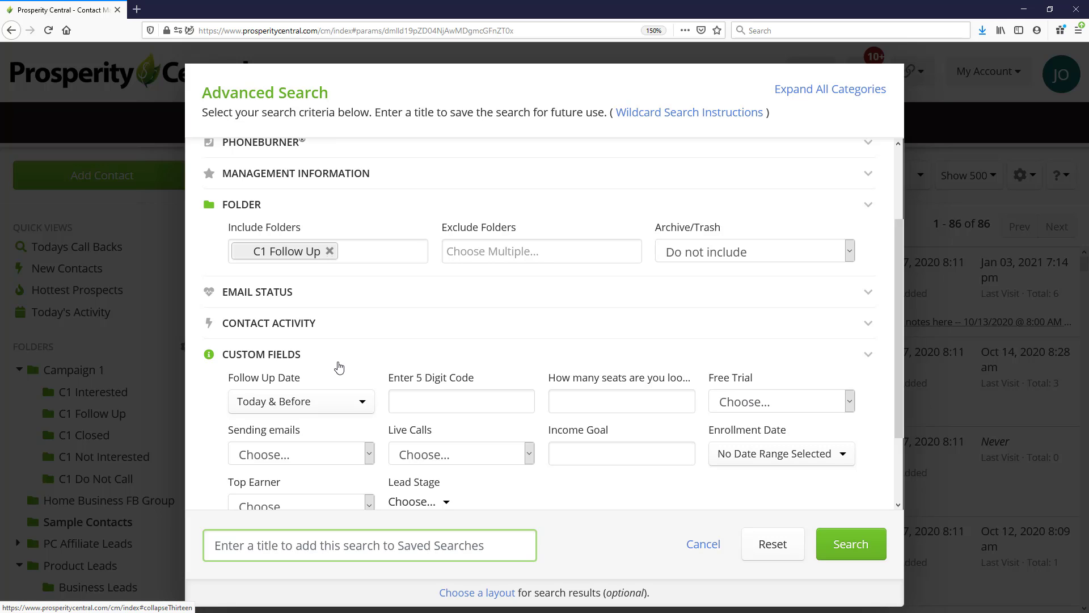
{"action": "left_click", "coordinate": [347, 545]}
{"action": "type", "text": "C1 Call Backs"}
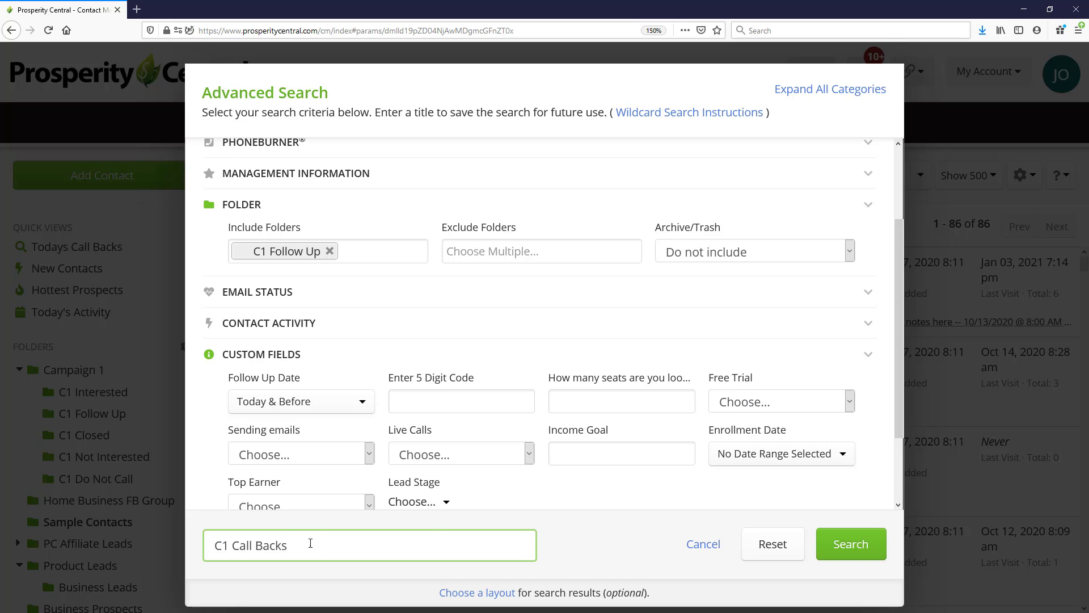
{"action": "left_click", "coordinate": [857, 551]}
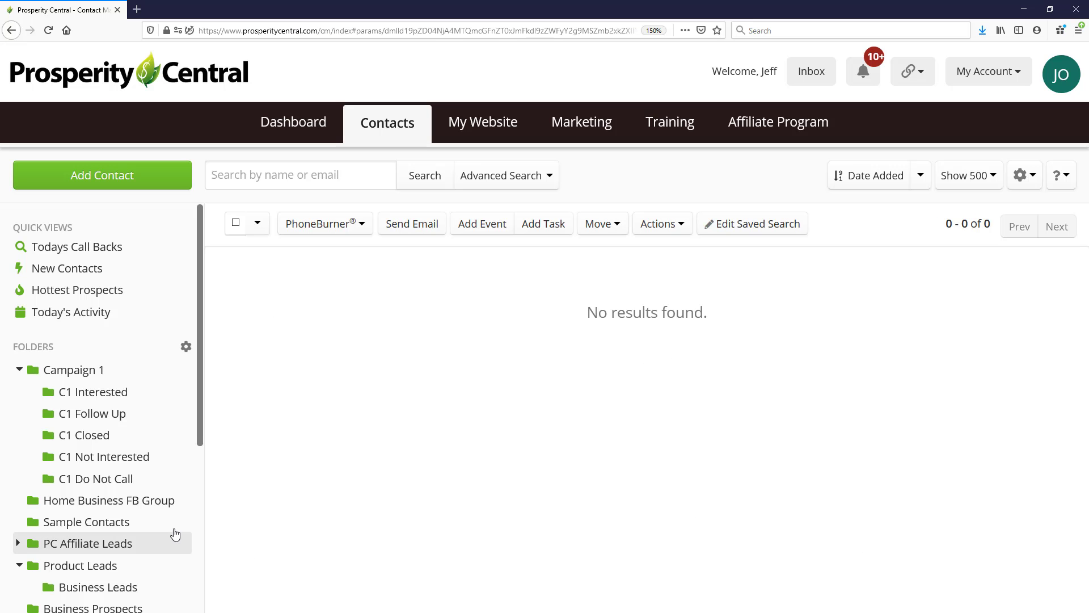
{"action": "scroll", "coordinate": [158, 520], "scroll_direction": "down", "scroll_amount": 5}
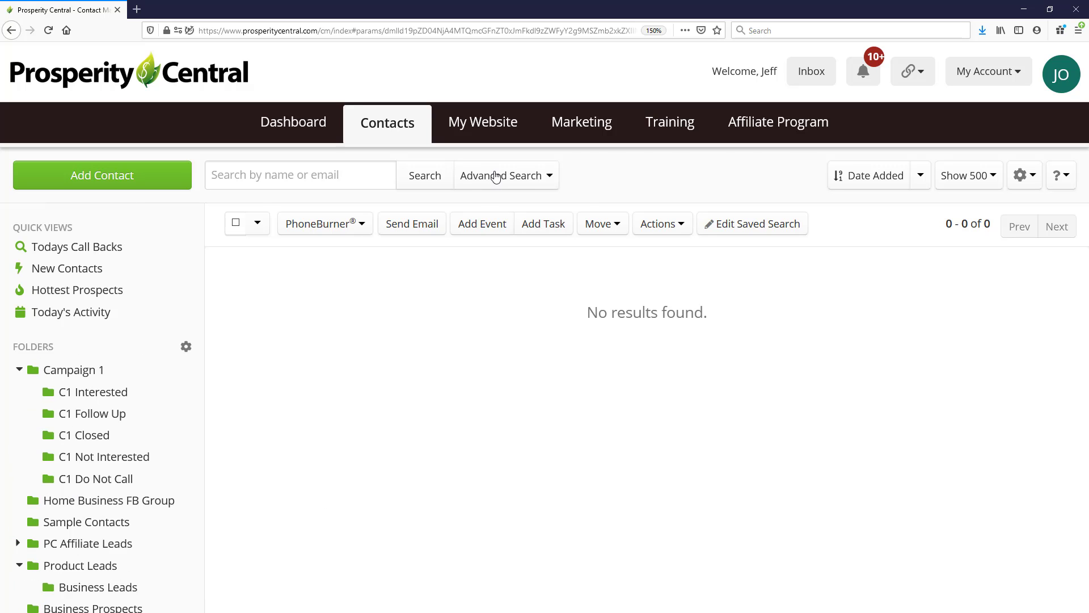
Step: Start another advanced search and limit the included folders to C1 Not Interested
{"action": "left_click", "coordinate": [497, 177]}
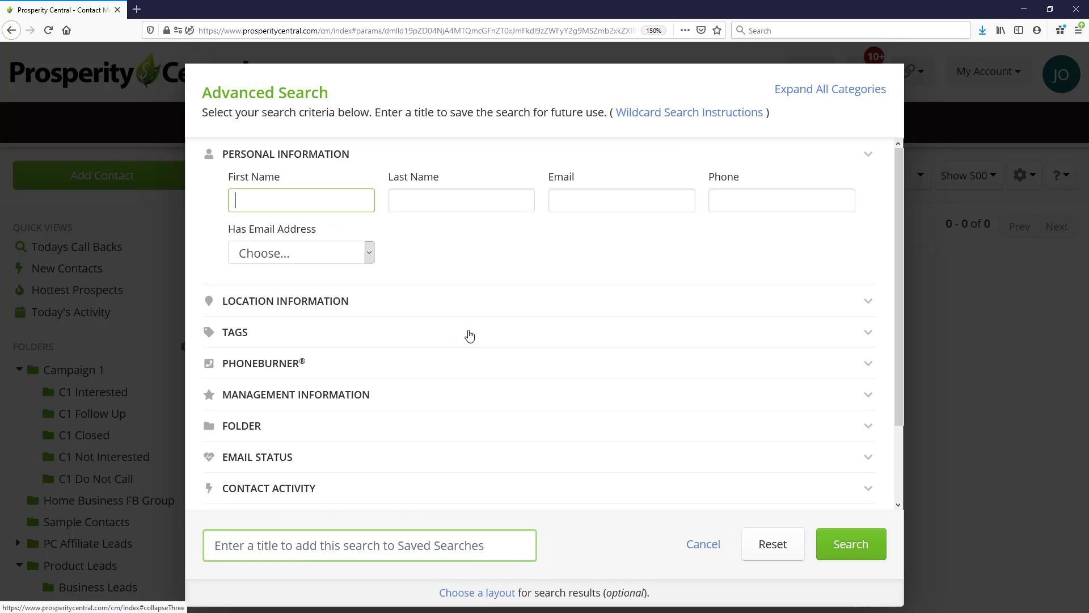
{"action": "left_click", "coordinate": [304, 161]}
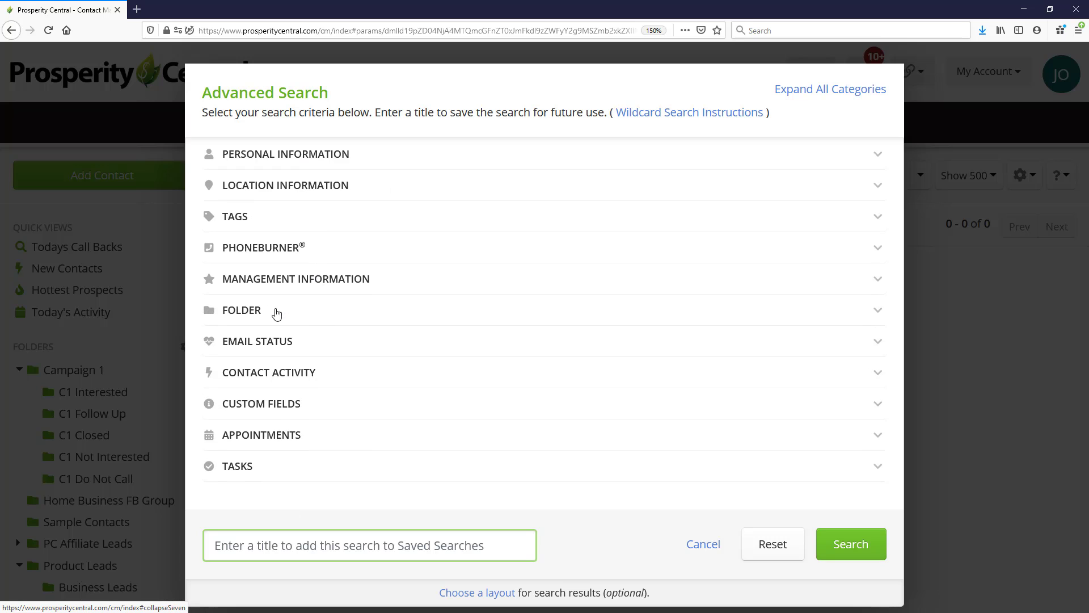
{"action": "left_click", "coordinate": [259, 310]}
{"action": "scroll", "coordinate": [414, 307], "scroll_direction": "down", "scroll_amount": 1}
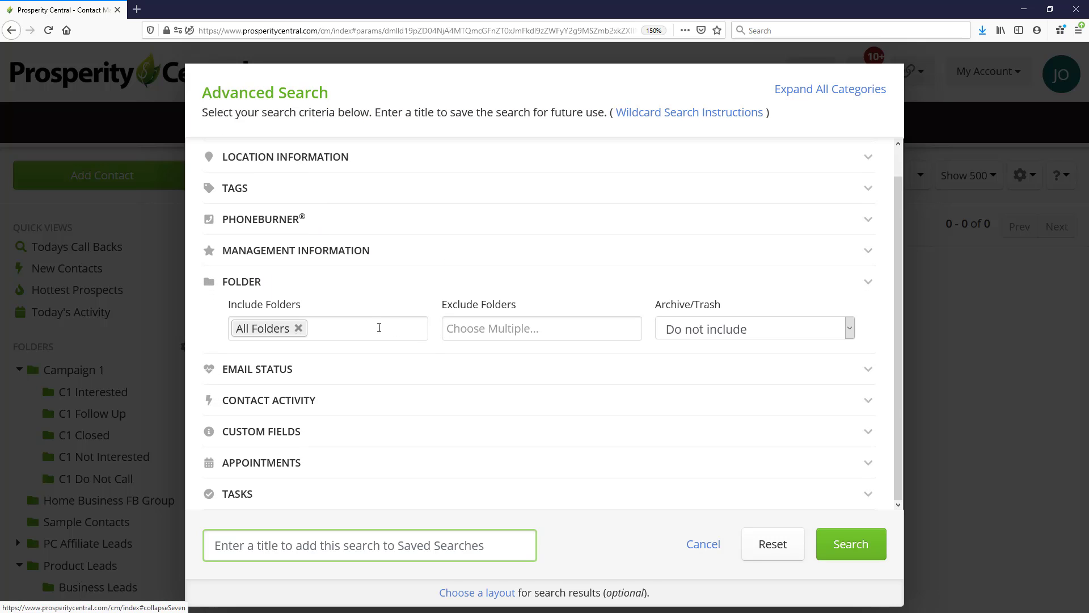
{"action": "left_click", "coordinate": [378, 327]}
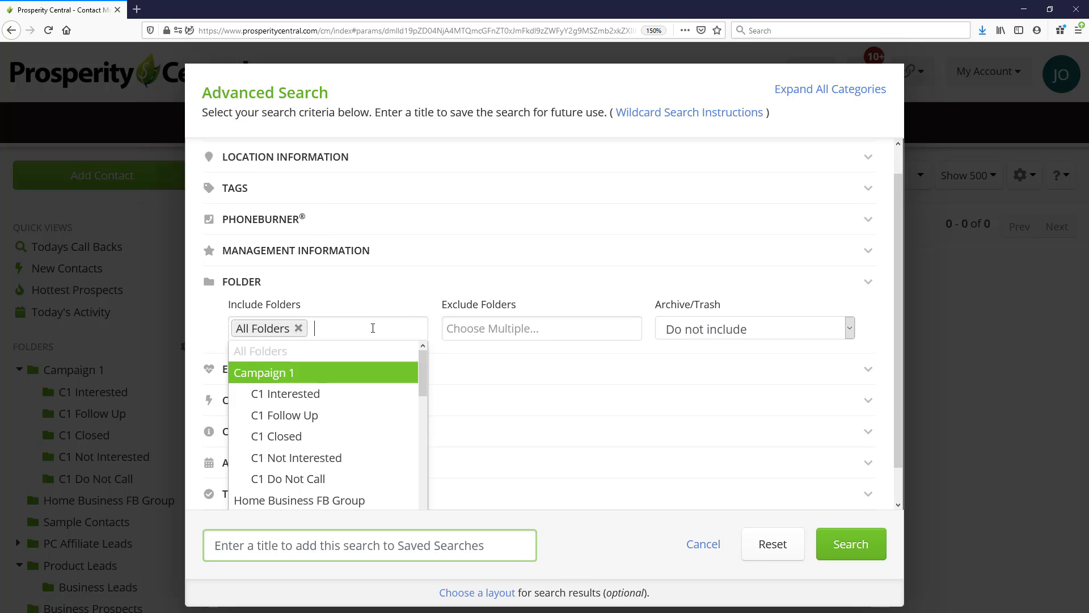
{"action": "left_click", "coordinate": [342, 457]}
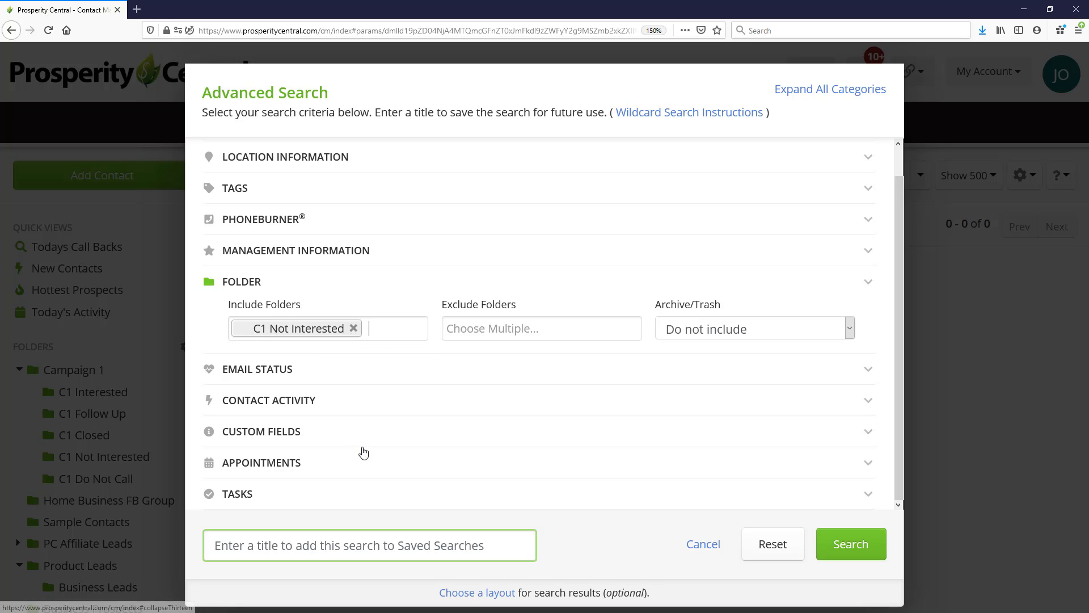
Step: Set the contact activity criterion to the member activity "Called a prospect"
{"action": "left_click", "coordinate": [269, 401]}
{"action": "scroll", "coordinate": [391, 401], "scroll_direction": "down", "scroll_amount": 2}
{"action": "left_click", "coordinate": [321, 362]}
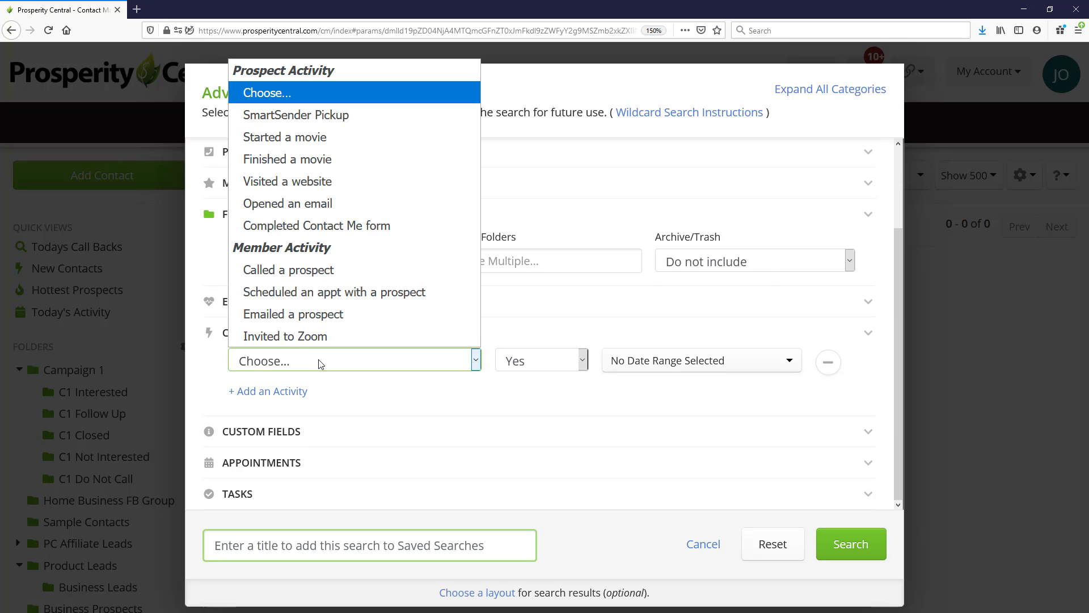
{"action": "left_click", "coordinate": [262, 270]}
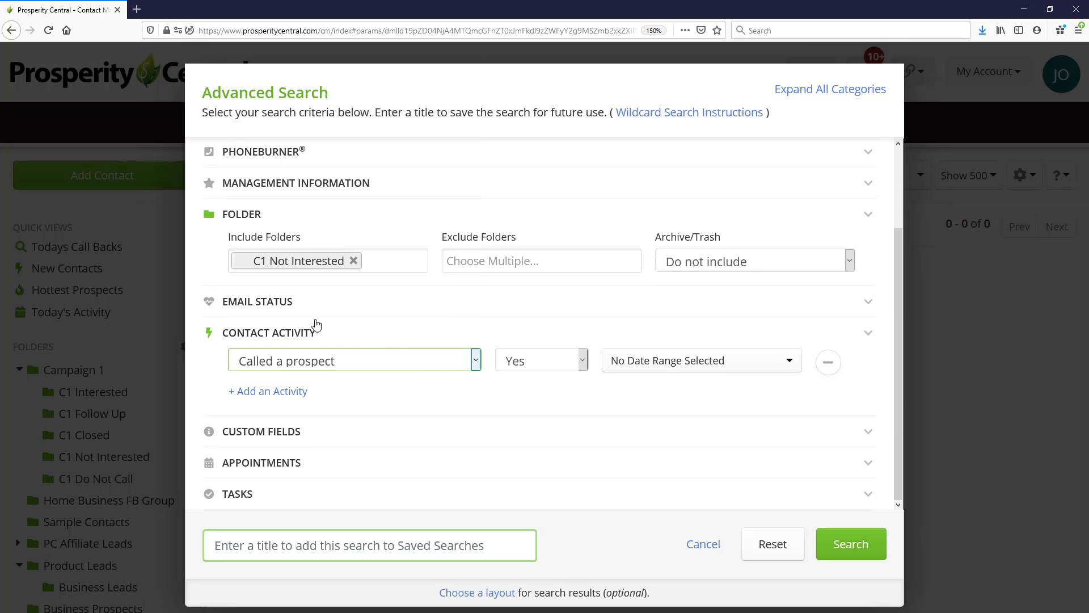
Step: Set the call activity's date range to Before X days ago with 120 days and apply it
{"action": "left_click", "coordinate": [647, 360]}
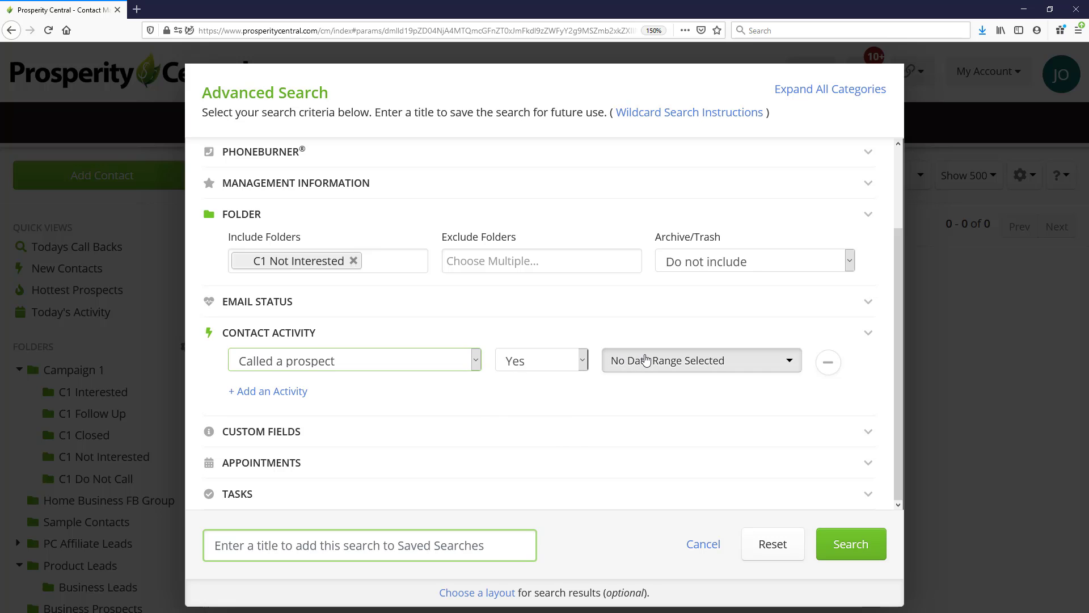
{"action": "left_click", "coordinate": [512, 392]}
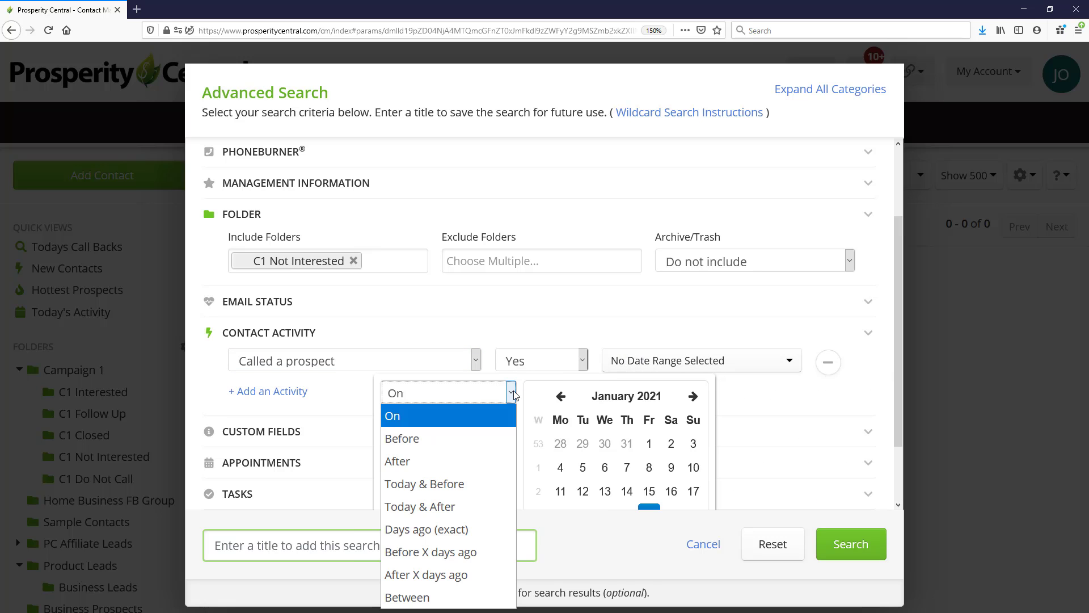
{"action": "left_click", "coordinate": [431, 552]}
{"action": "left_click", "coordinate": [508, 442]}
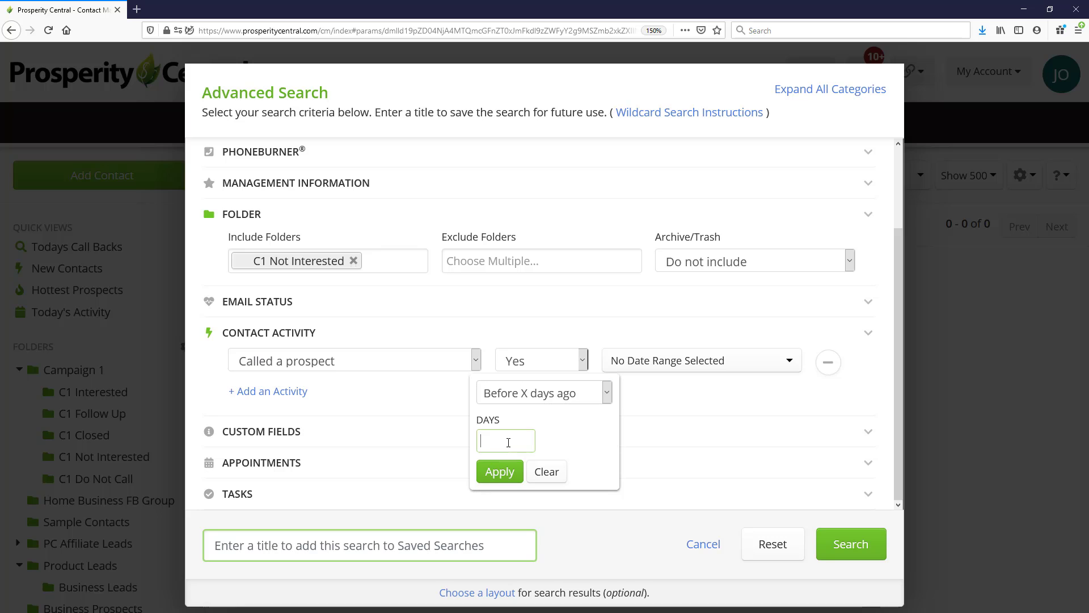
{"action": "type", "text": "120"}
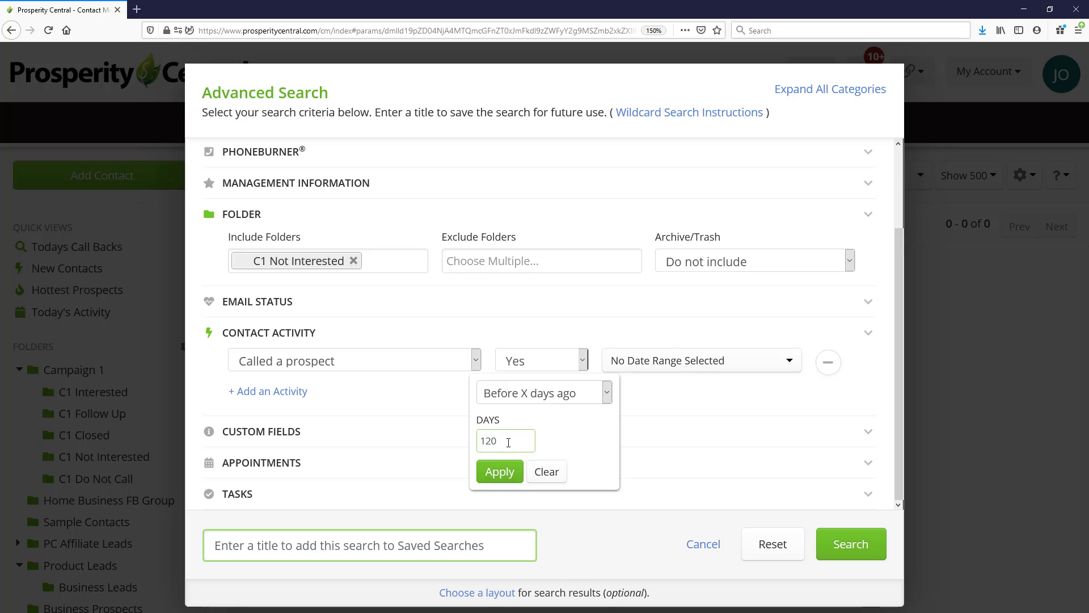
{"action": "left_click", "coordinate": [500, 471]}
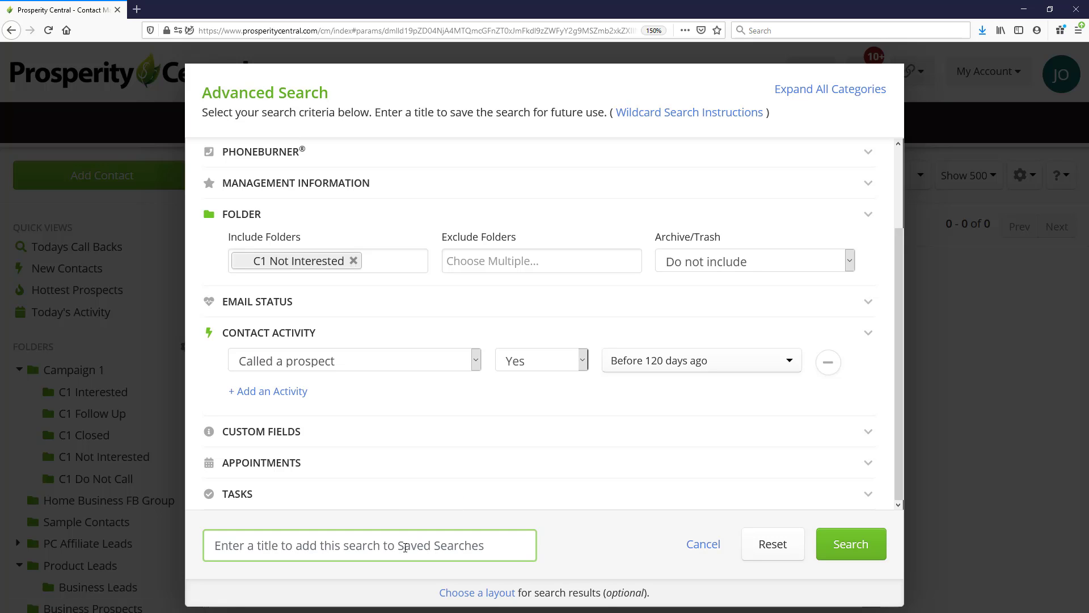
Step: Title the search "C1 NI Calls", run it to save it, and open the list of saved searches
{"action": "type", "text": "C1 NI Calls"}
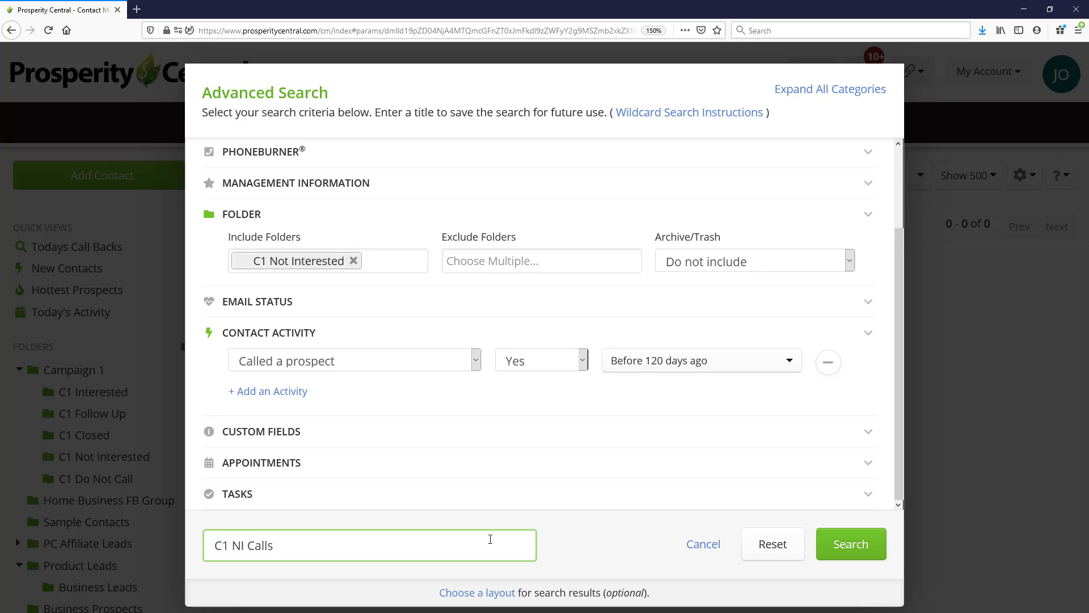
{"action": "left_click", "coordinate": [861, 547]}
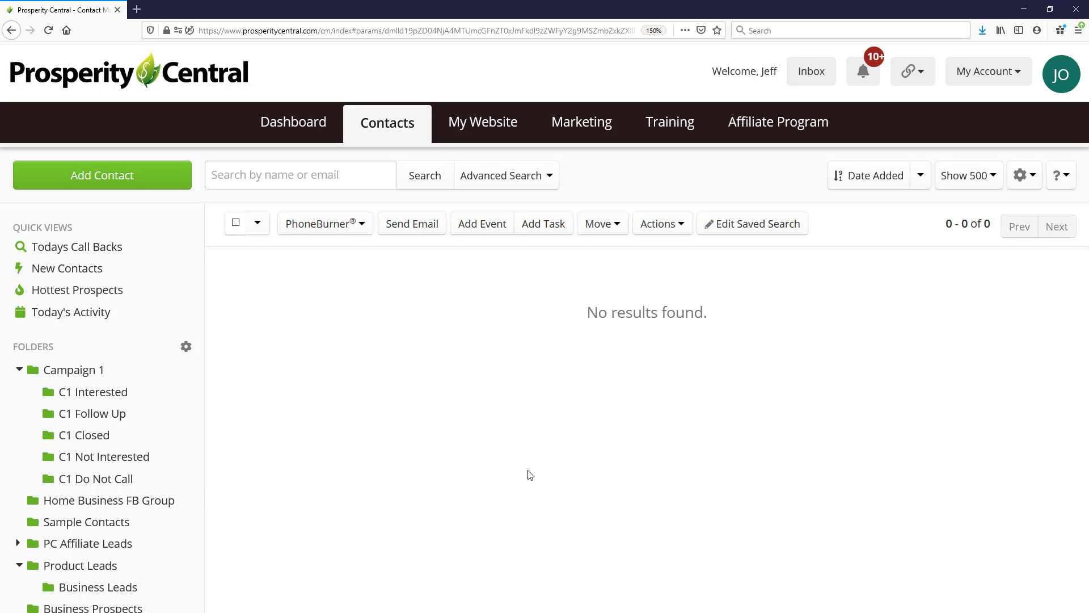
{"action": "scroll", "coordinate": [108, 483], "scroll_direction": "down", "scroll_amount": 3}
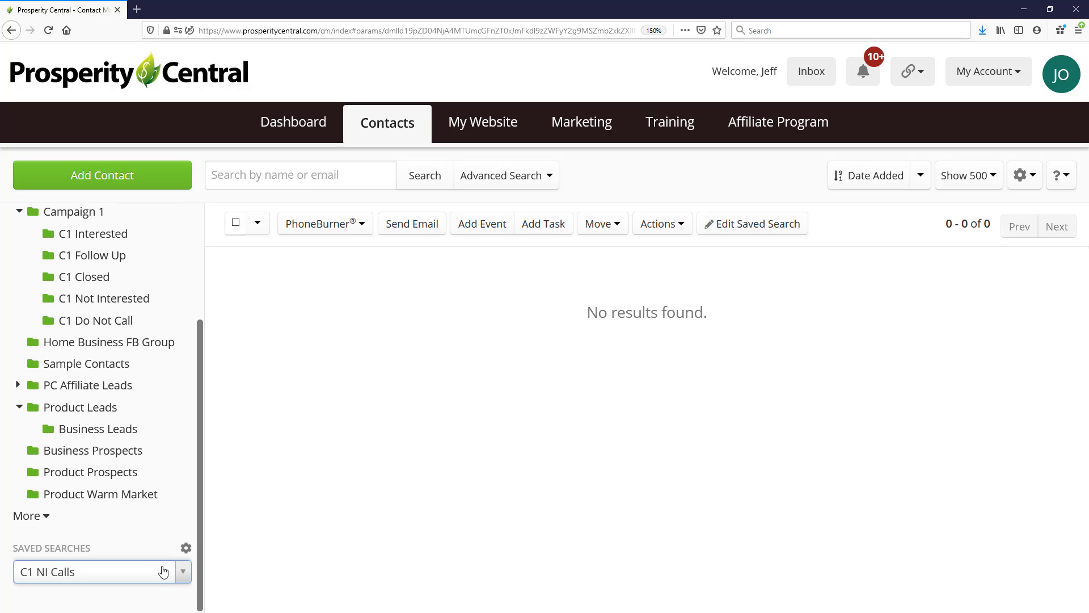
{"action": "left_click", "coordinate": [180, 571]}
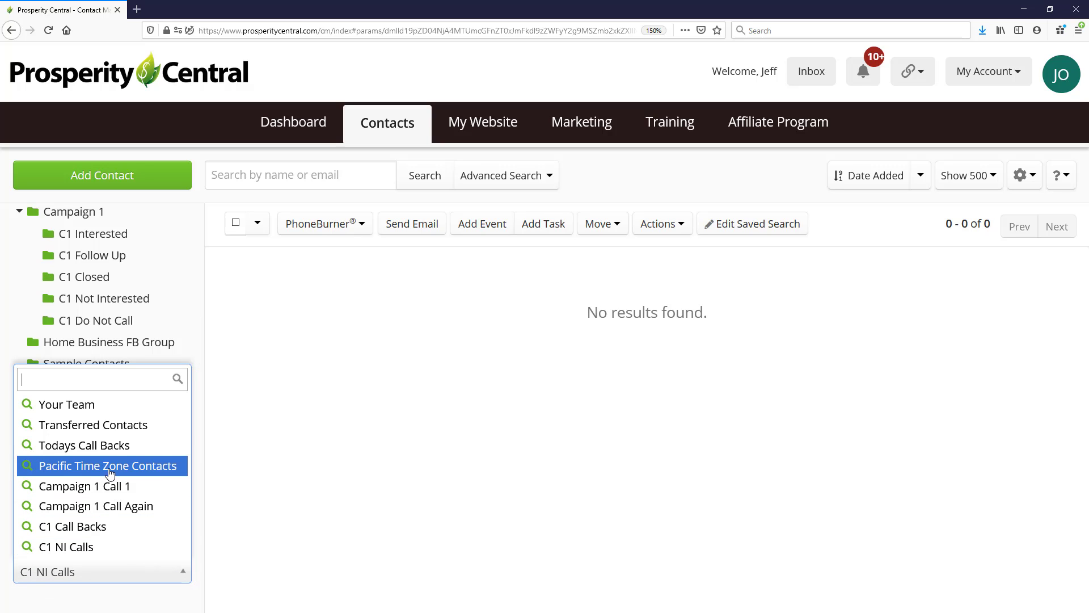